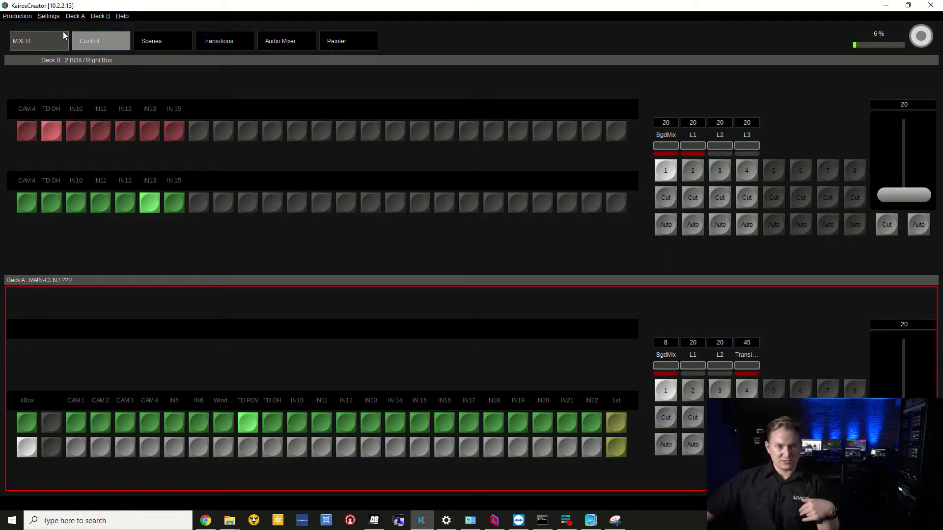
Open the page navigation grid from the MIXER button over the Mixer Control view
{"action": "left_click", "coordinate": [55, 43]}
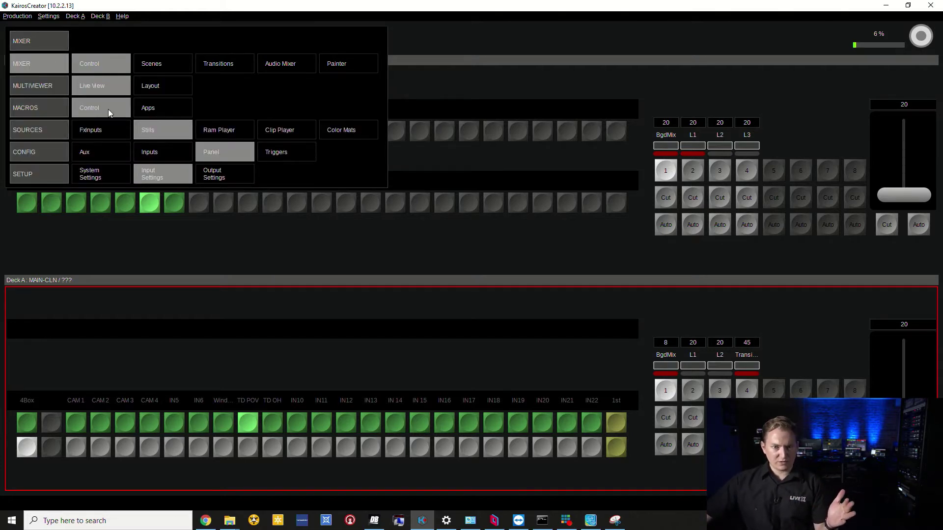
Go to Macros Control, glance at the Apps tab, then return to the Rec-1 to Rec-10 macro list
{"action": "left_click", "coordinate": [60, 108]}
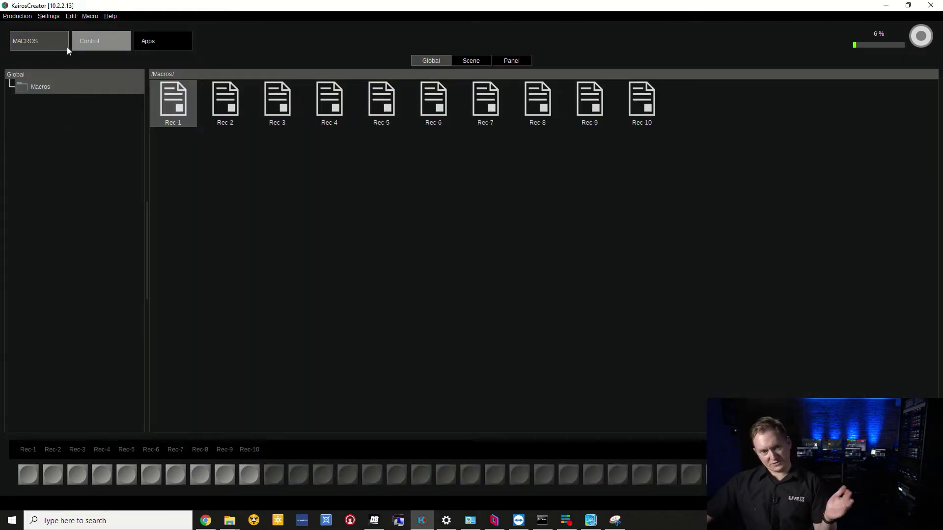
{"action": "left_click", "coordinate": [142, 41]}
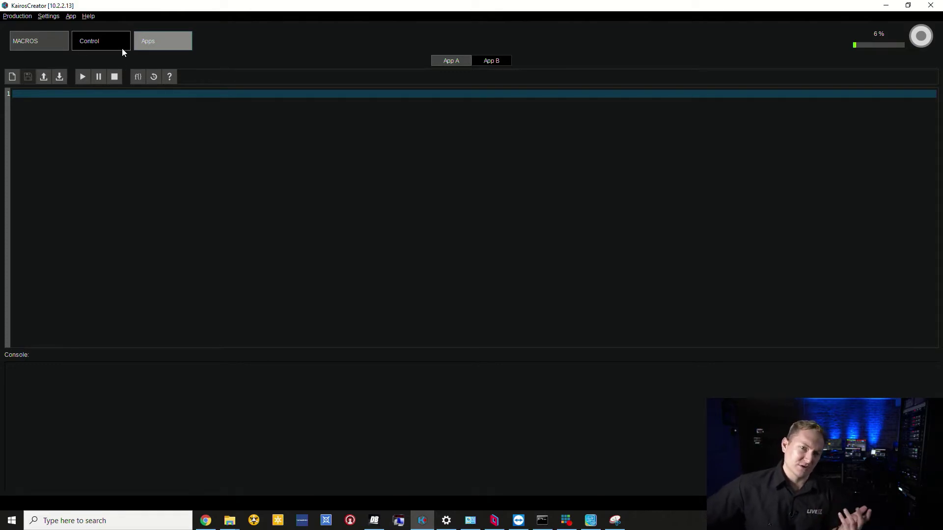
{"action": "left_click", "coordinate": [122, 47]}
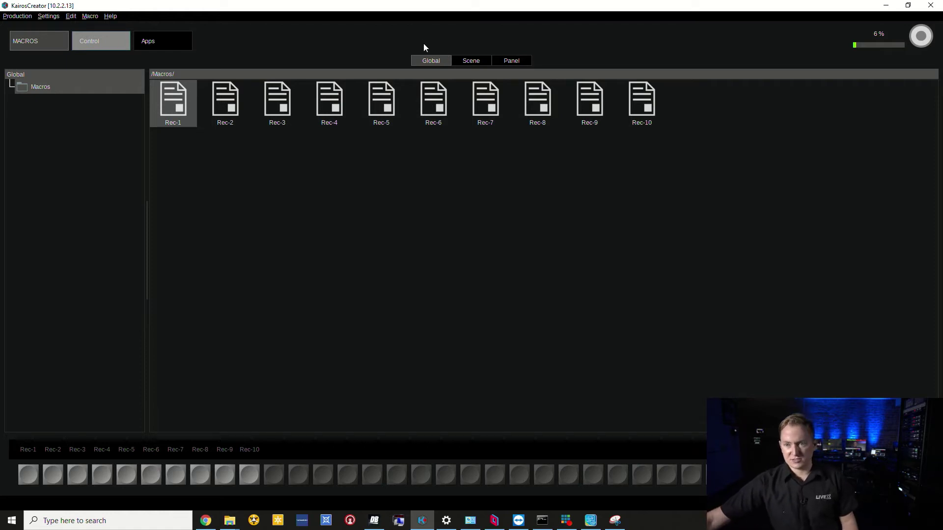
Show Profile8's panel macros (Eli LED, TVWALL Change, Rec-1) and start a macro recording
{"action": "left_click", "coordinate": [465, 67]}
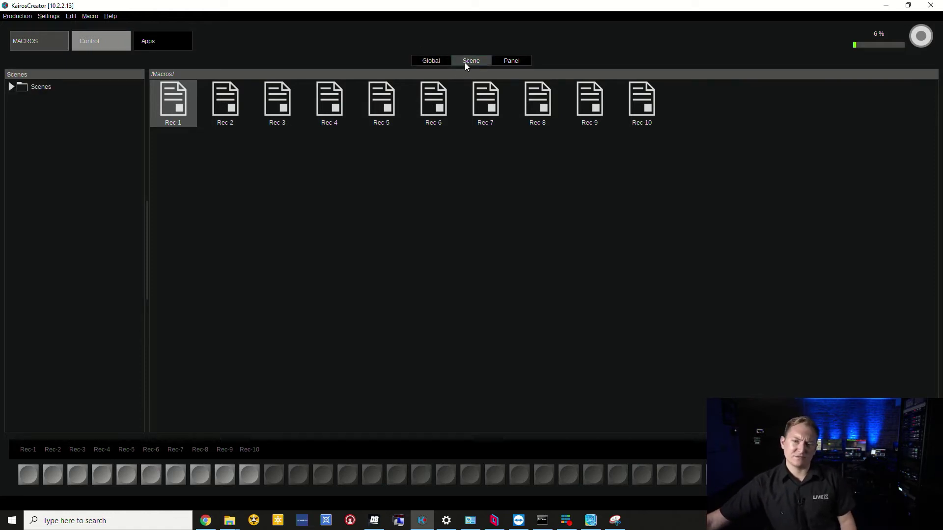
{"action": "left_click", "coordinate": [504, 67]}
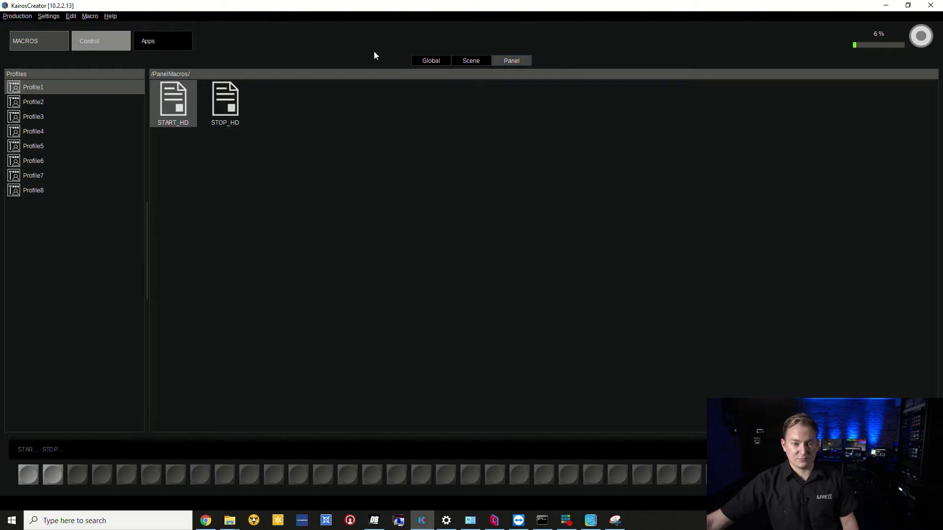
{"action": "left_click", "coordinate": [93, 191]}
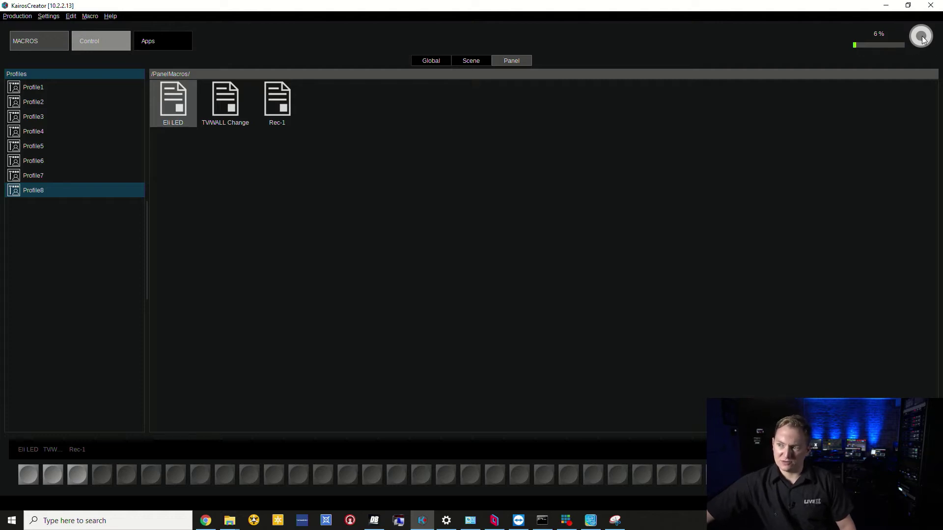
{"action": "left_click", "coordinate": [922, 38]}
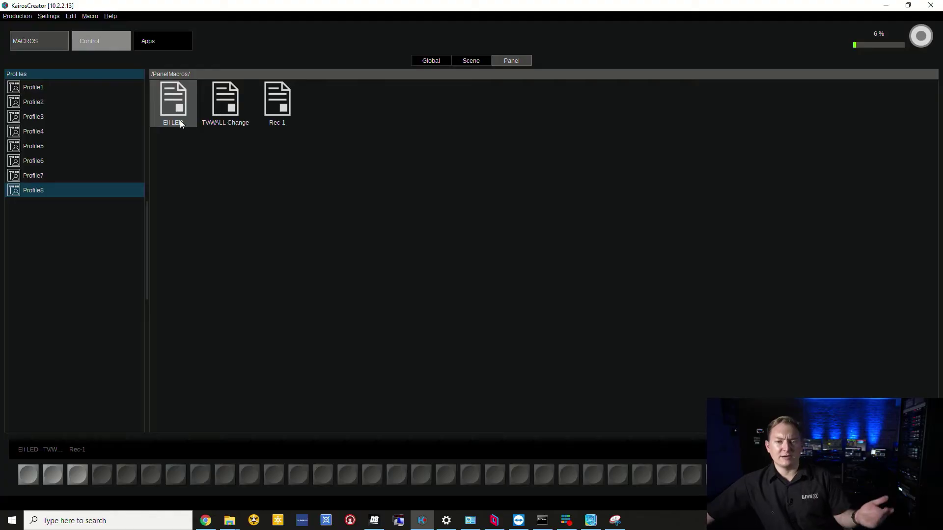
Select the Eli LED panel macro on Profile8's macros page
{"action": "left_click", "coordinate": [179, 117]}
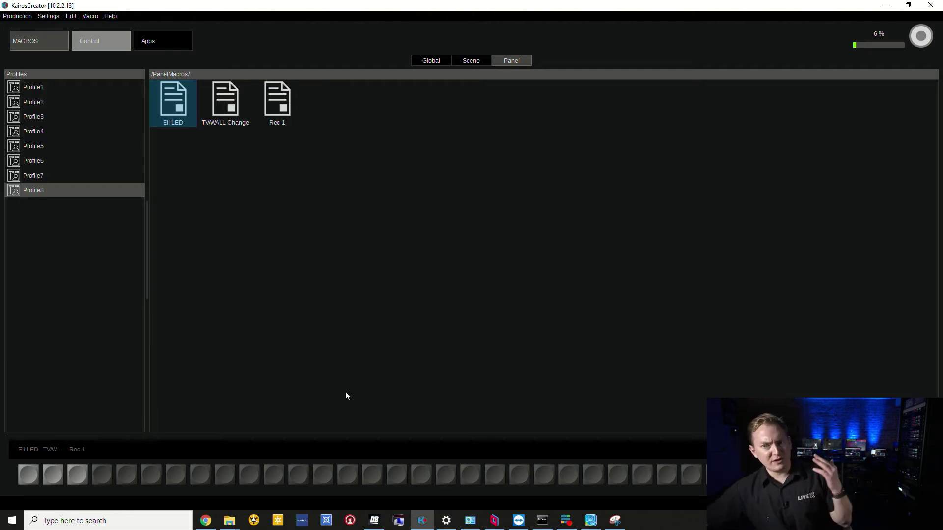
Create a Profile8 panel macro named 'Demo LED Wall Change' and select it
{"action": "right_click", "coordinate": [303, 217]}
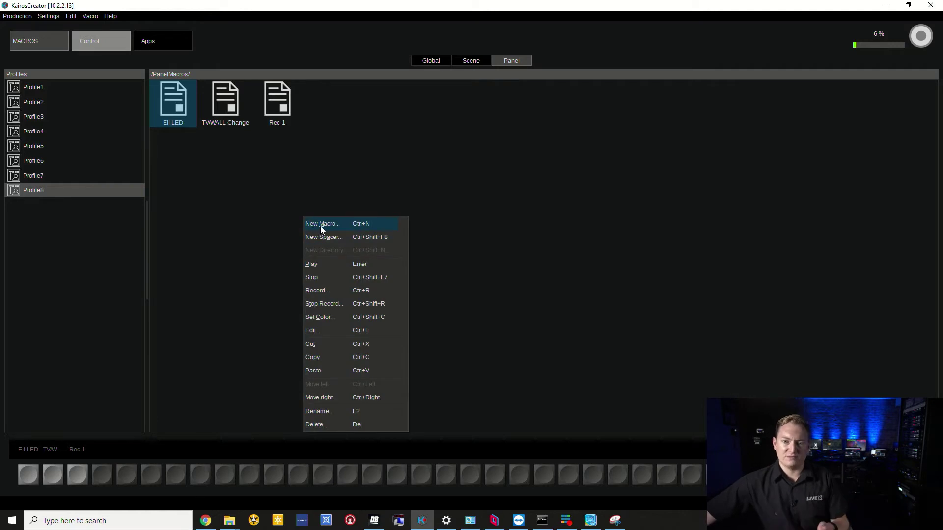
{"action": "left_click", "coordinate": [322, 229]}
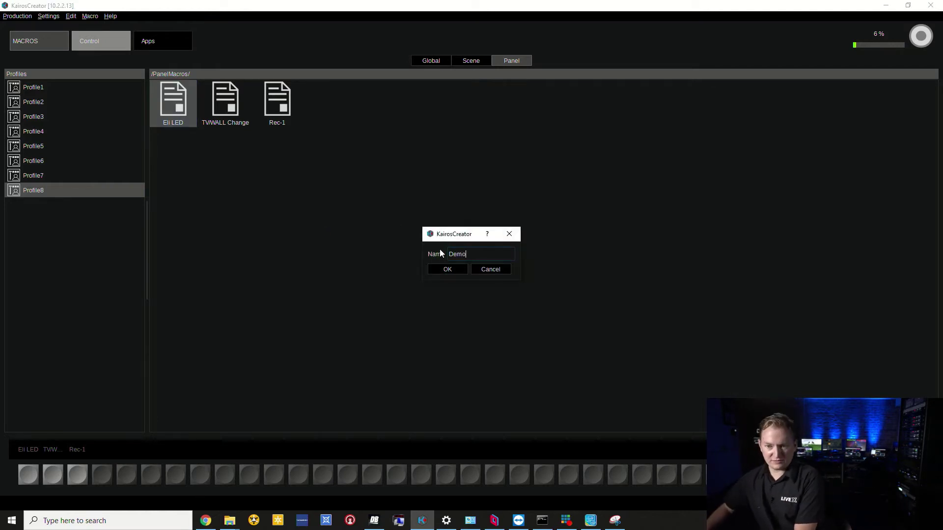
{"action": "type", "text": "Demo LED "}
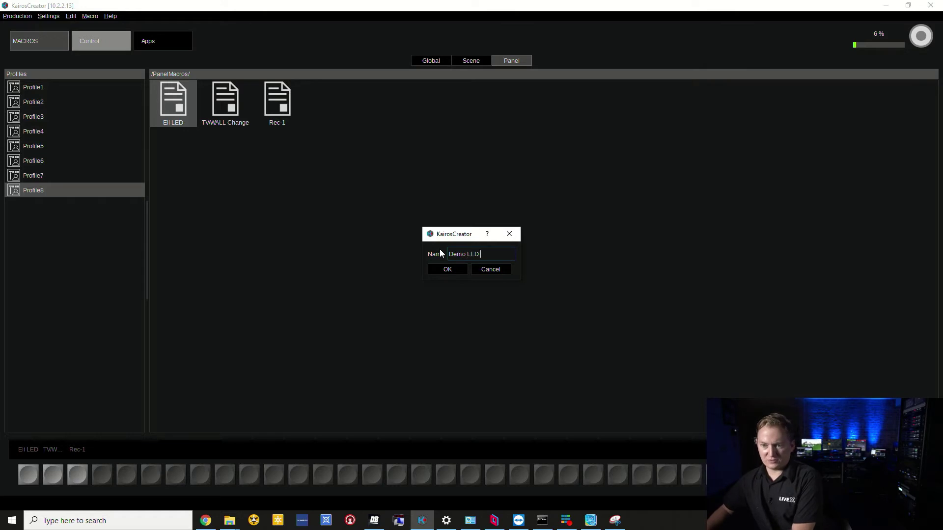
{"action": "type", "text": "Wall Change"}
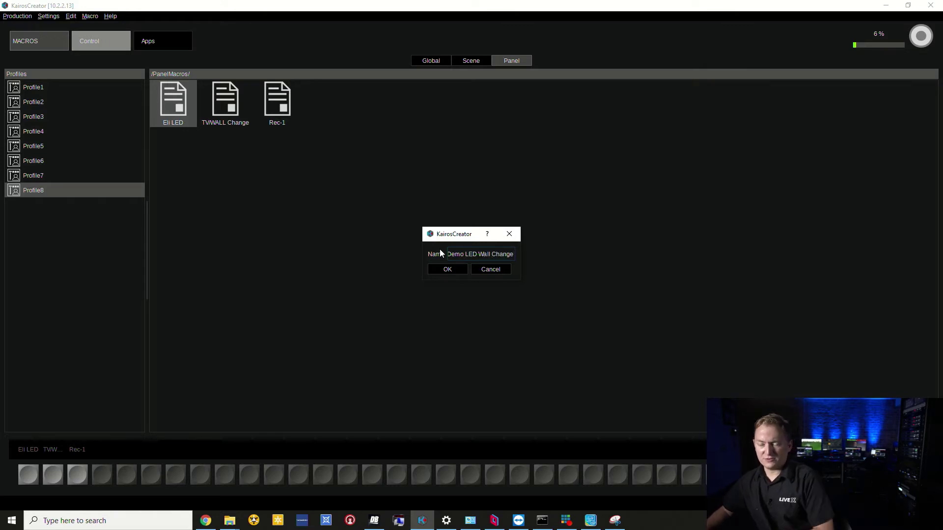
{"action": "left_click", "coordinate": [459, 269]}
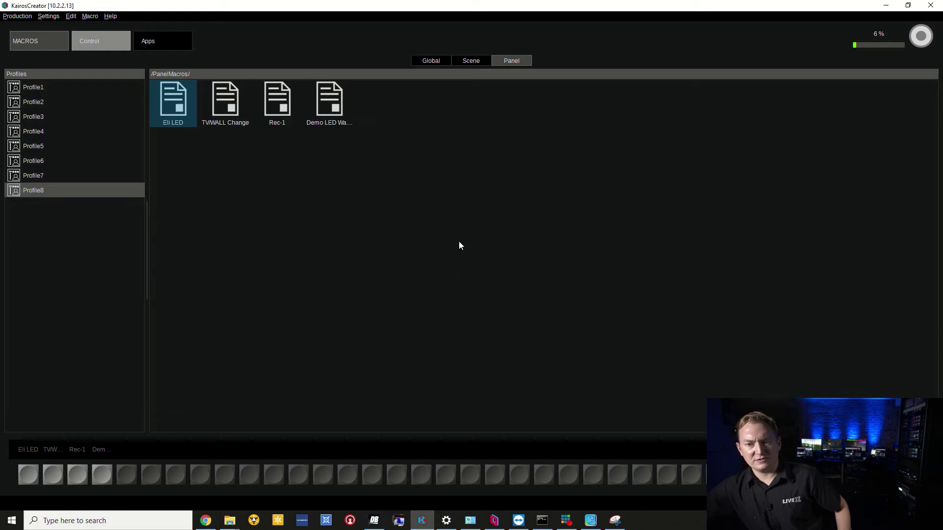
{"action": "left_click", "coordinate": [345, 115]}
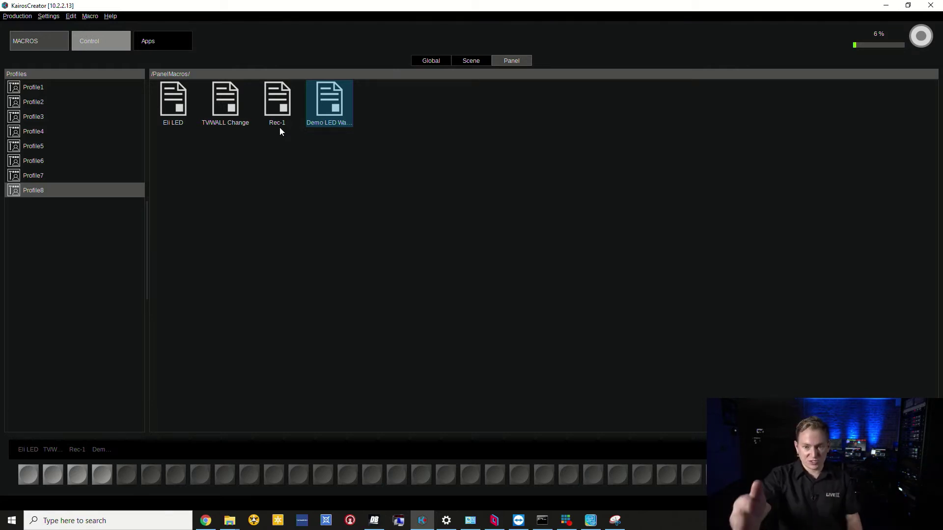
{"action": "right_click", "coordinate": [322, 104]}
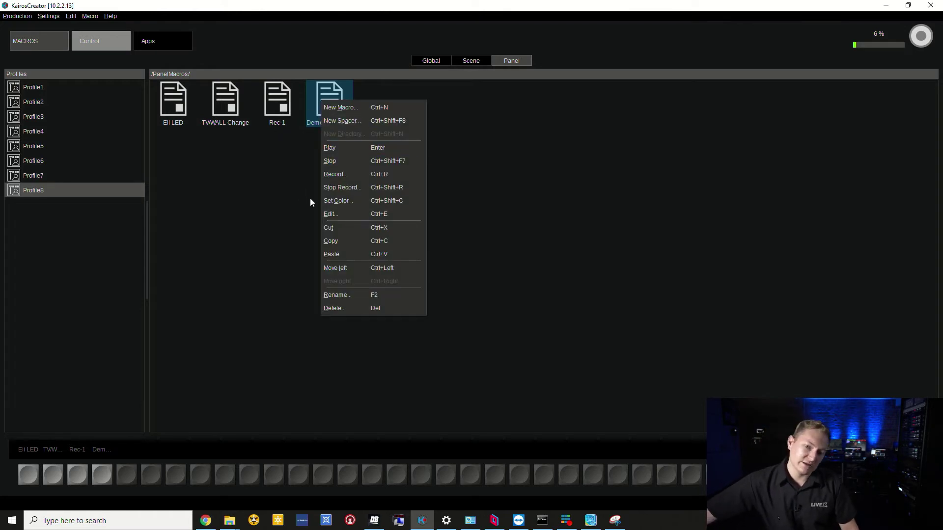
{"action": "left_click", "coordinate": [340, 215]}
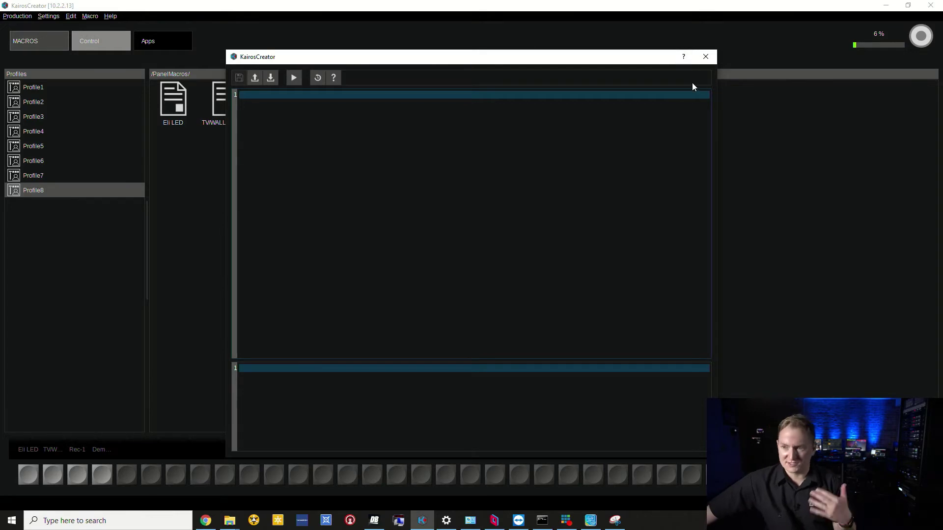
{"action": "left_click", "coordinate": [706, 57]}
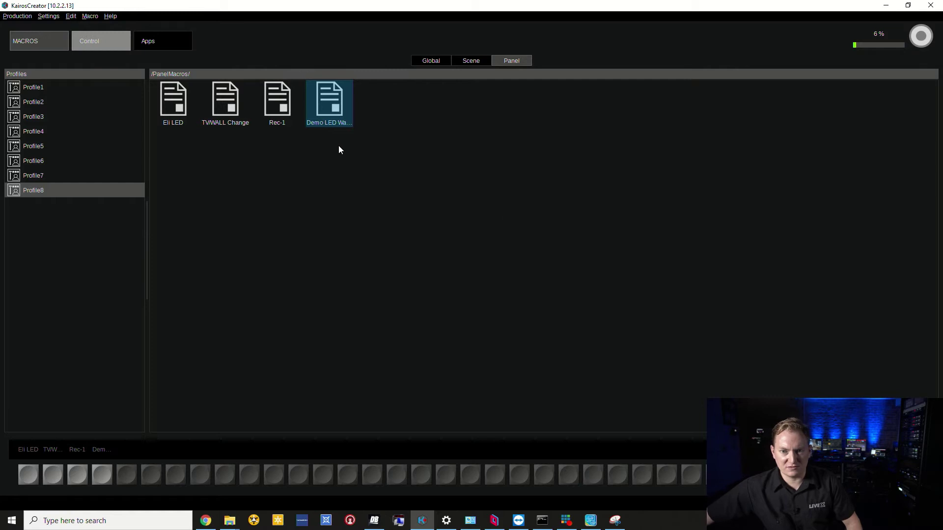
Start recording the macro and open the LED WALL scene on the Mixer Scenes page
{"action": "left_click", "coordinate": [922, 37]}
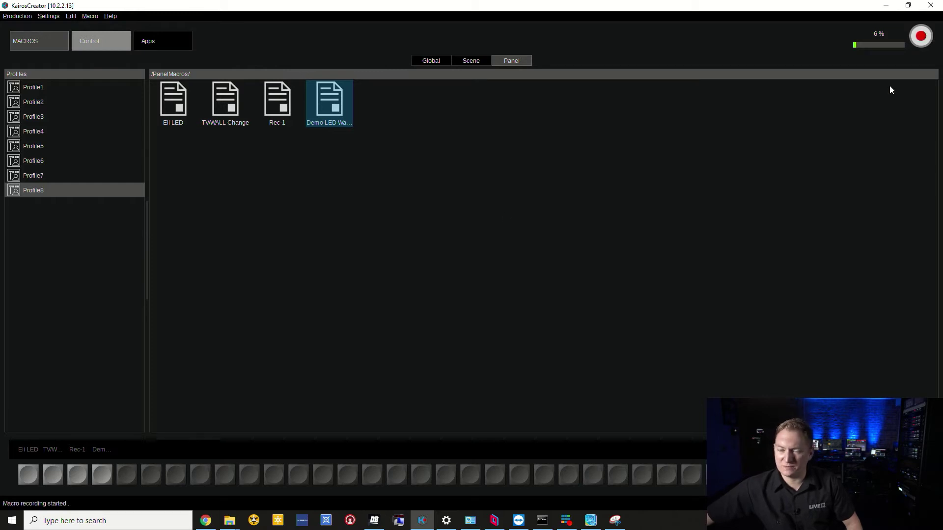
{"action": "left_click", "coordinate": [57, 43]}
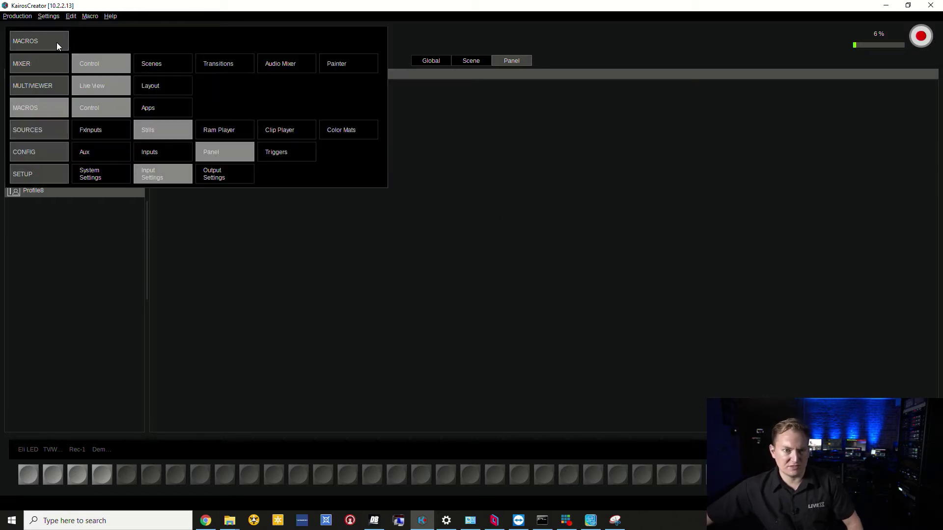
{"action": "left_click", "coordinate": [143, 65]}
{"action": "left_click", "coordinate": [55, 191]}
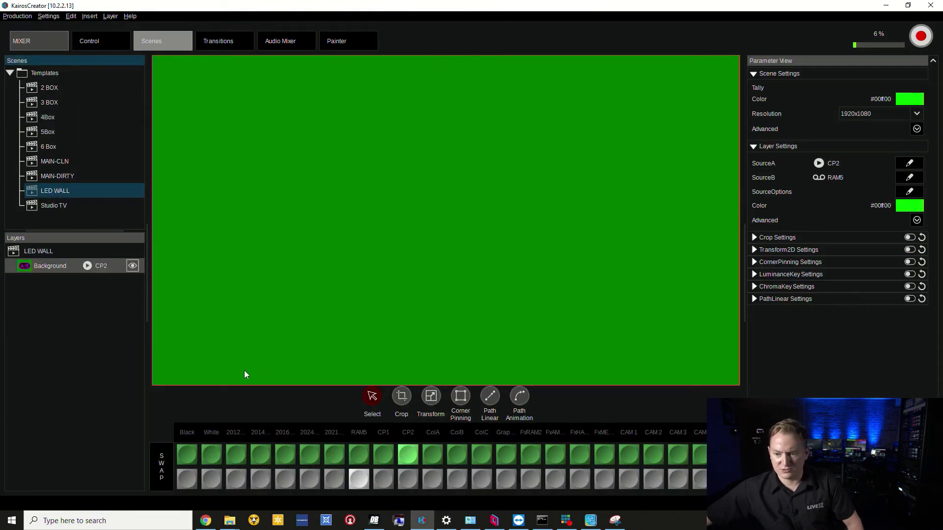
{"action": "left_click", "coordinate": [54, 49]}
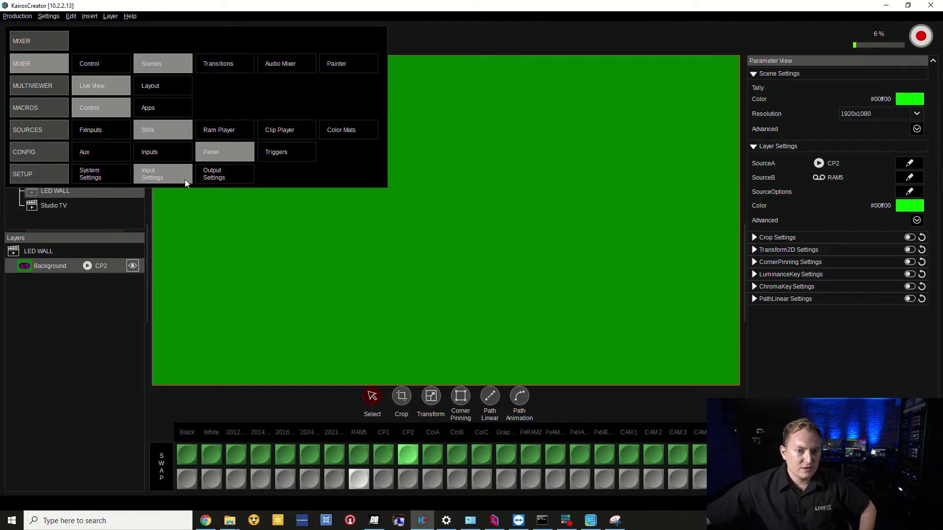
On the Config Panel page, assign the Templates LED WALL scene to the Deck-2 module
{"action": "left_click", "coordinate": [206, 153]}
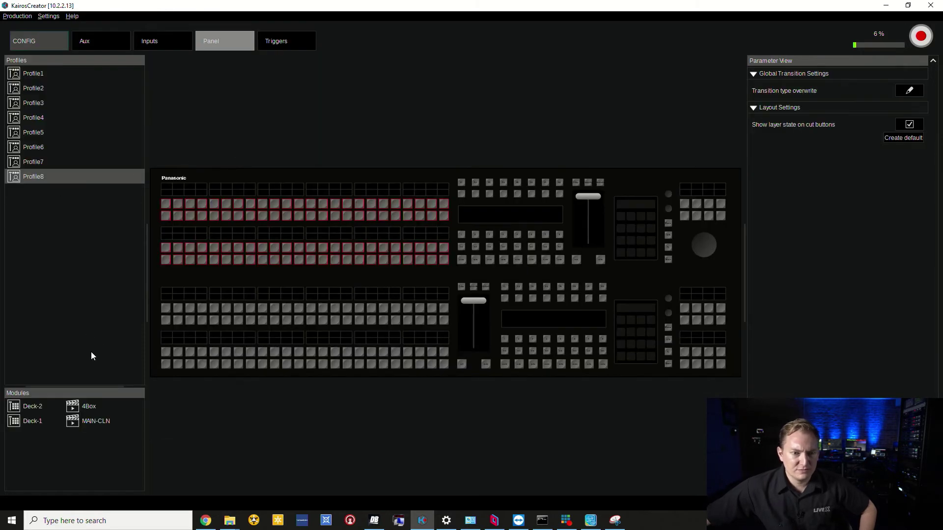
{"action": "right_click", "coordinate": [85, 407]}
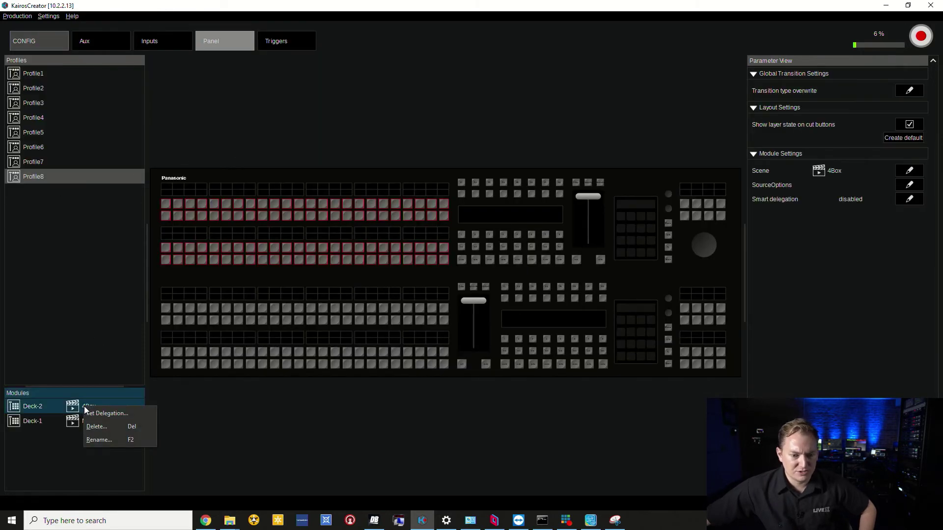
{"action": "left_click", "coordinate": [124, 414]}
{"action": "double_click", "coordinate": [300, 94]}
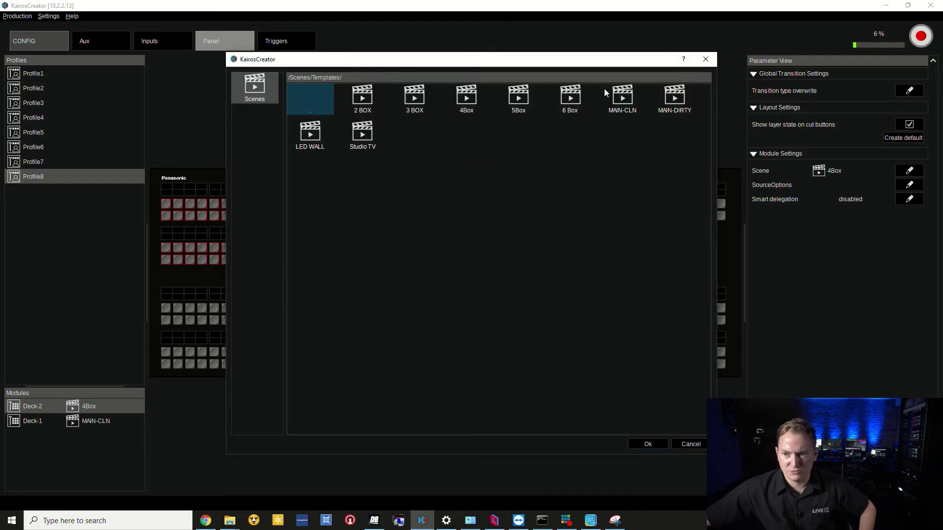
{"action": "left_click", "coordinate": [329, 135]}
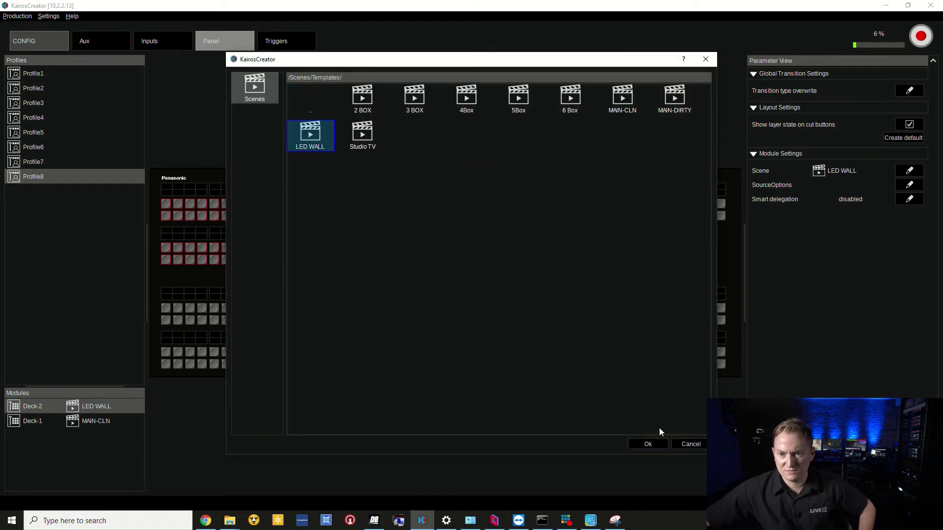
{"action": "left_click", "coordinate": [650, 445]}
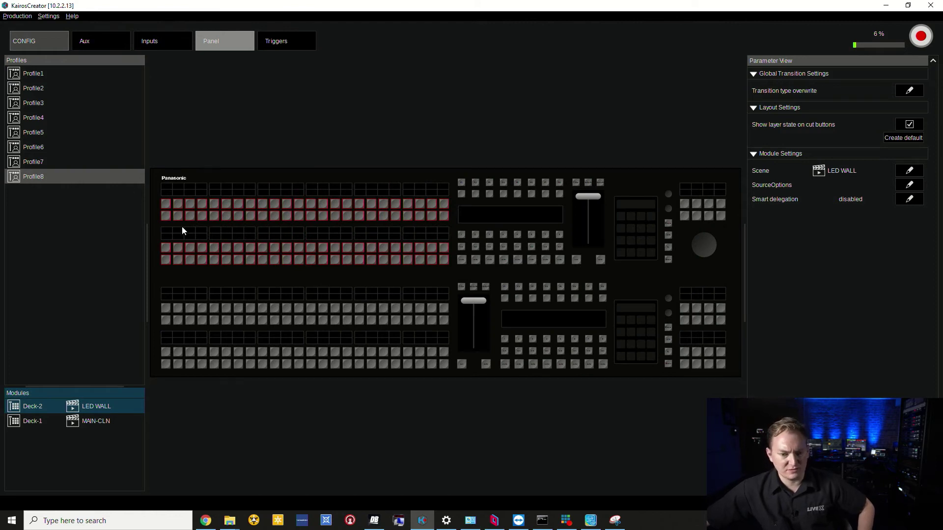
{"action": "left_click", "coordinate": [69, 43]}
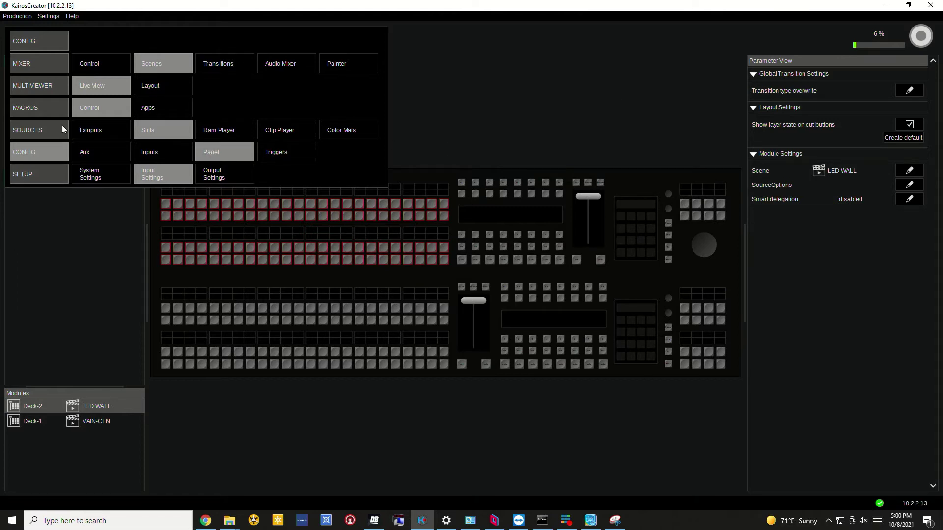
On Macros Control, list Profile8's panel macros and select Demo LED Wall Change
{"action": "left_click", "coordinate": [66, 107]}
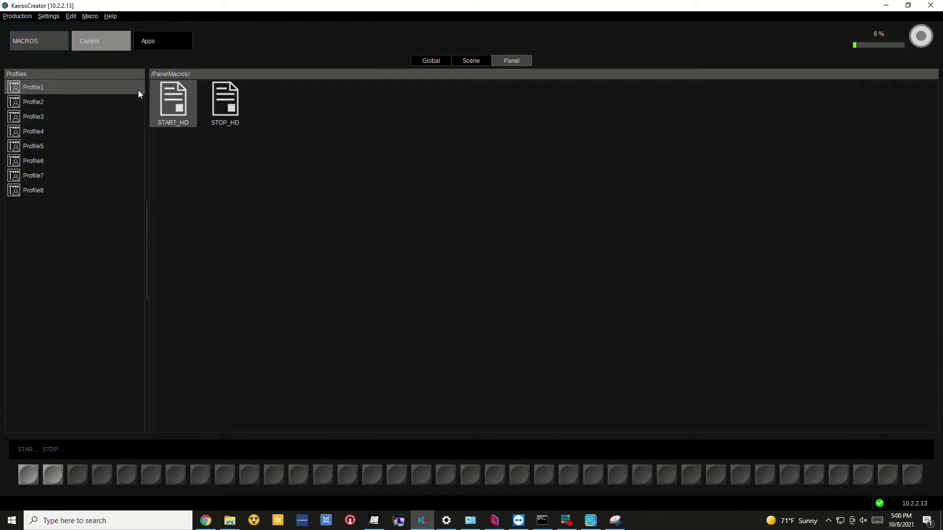
{"action": "left_click", "coordinate": [49, 191]}
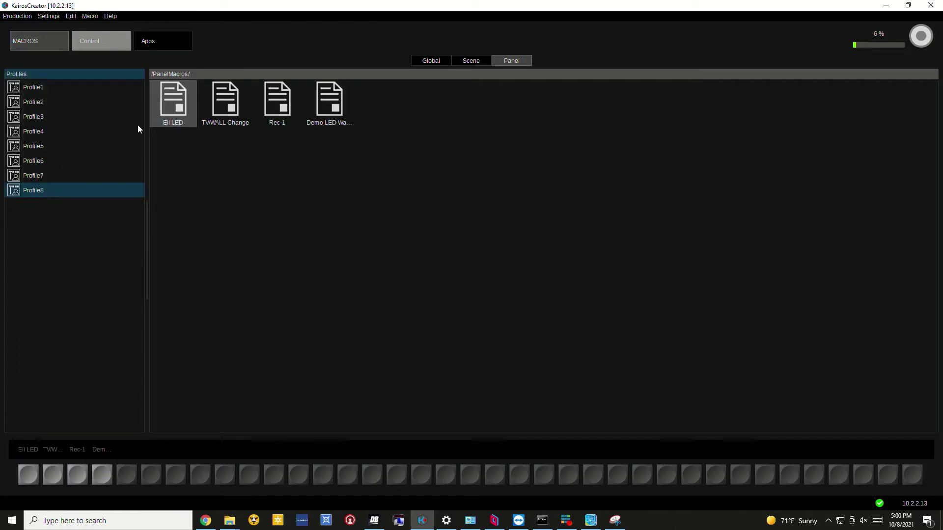
{"action": "left_click", "coordinate": [323, 103]}
{"action": "right_click", "coordinate": [324, 102]}
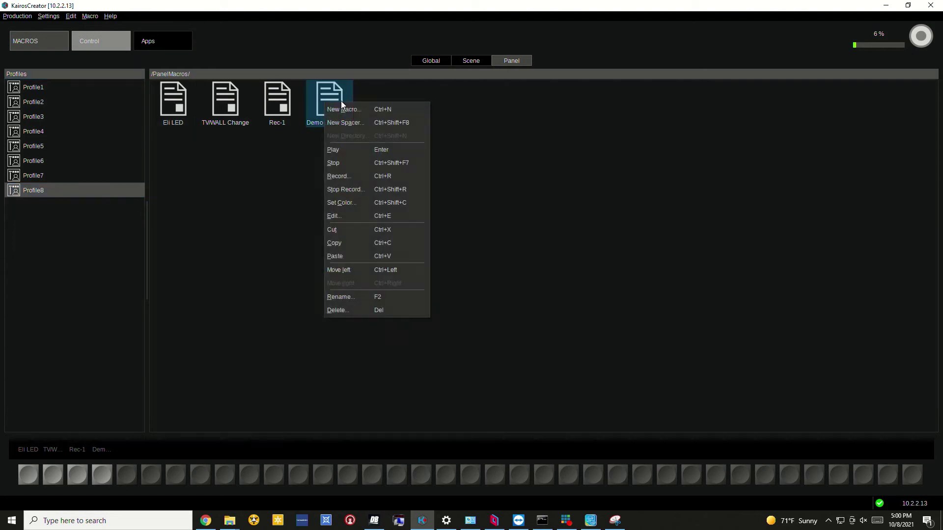
{"action": "left_click", "coordinate": [342, 217]}
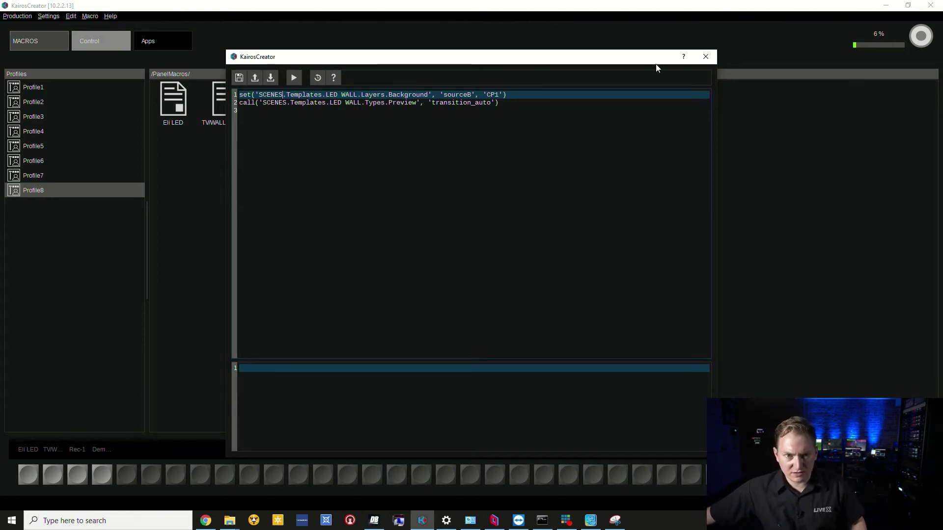
{"action": "left_click", "coordinate": [705, 57]}
Open the Demo LED Wall Change macro's script with Edit..
{"action": "right_click", "coordinate": [336, 118]}
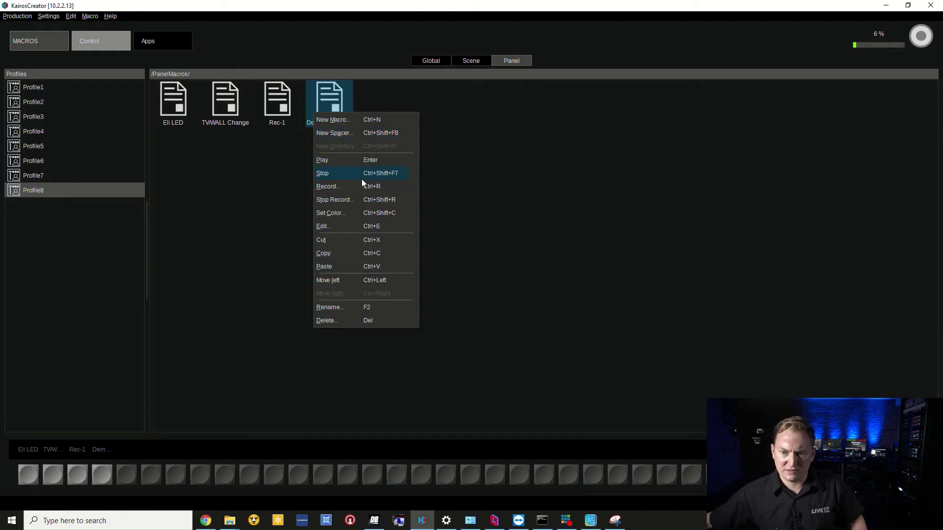
{"action": "left_click", "coordinate": [354, 227]}
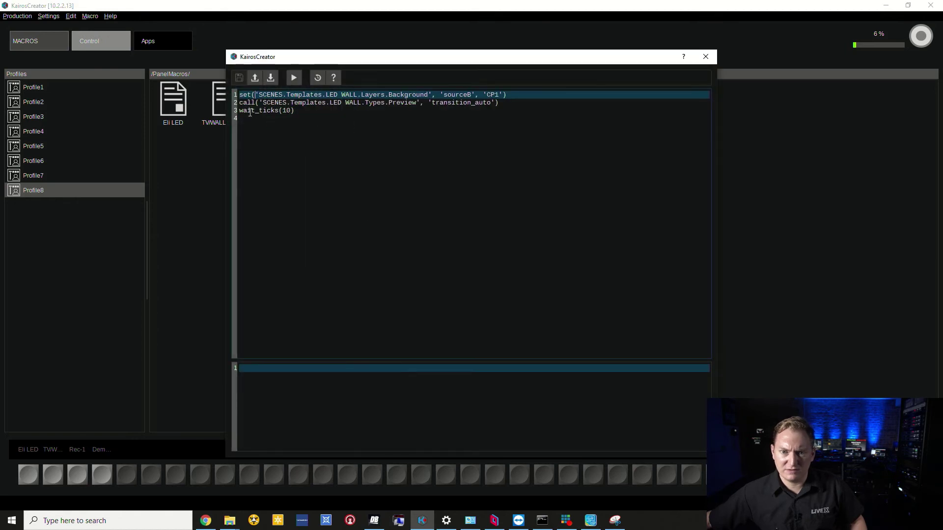
Select and cut the wait_ticks(10) line from line 3 of the script
{"action": "left_click", "coordinate": [278, 112]}
{"action": "left_click", "coordinate": [256, 78]}
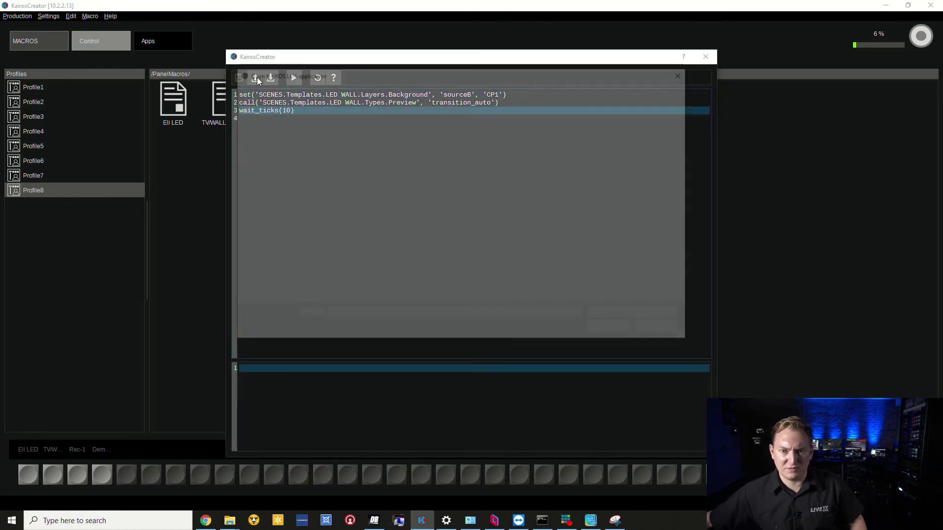
{"action": "left_click", "coordinate": [662, 331]}
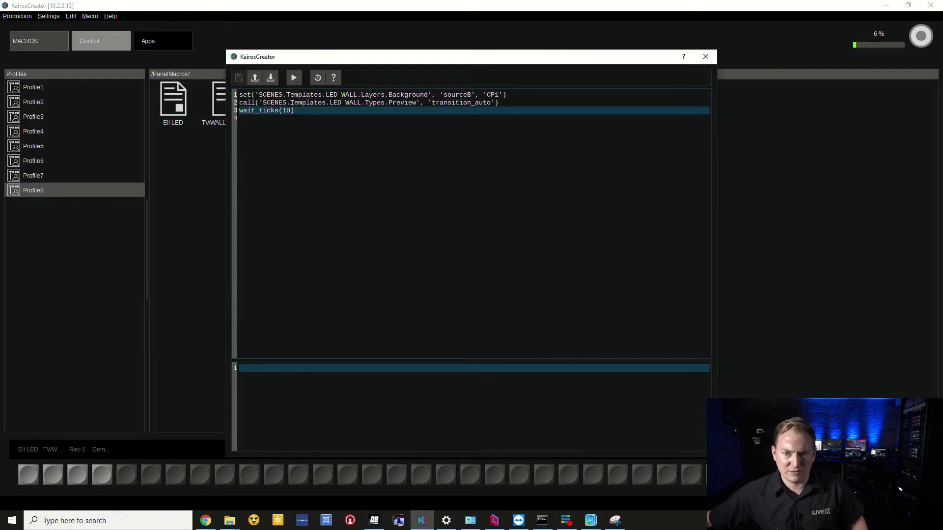
{"action": "left_click_drag", "start_coordinate": [293, 111], "coordinate": [205, 113]}
{"action": "key", "text": "ctrl+c"}
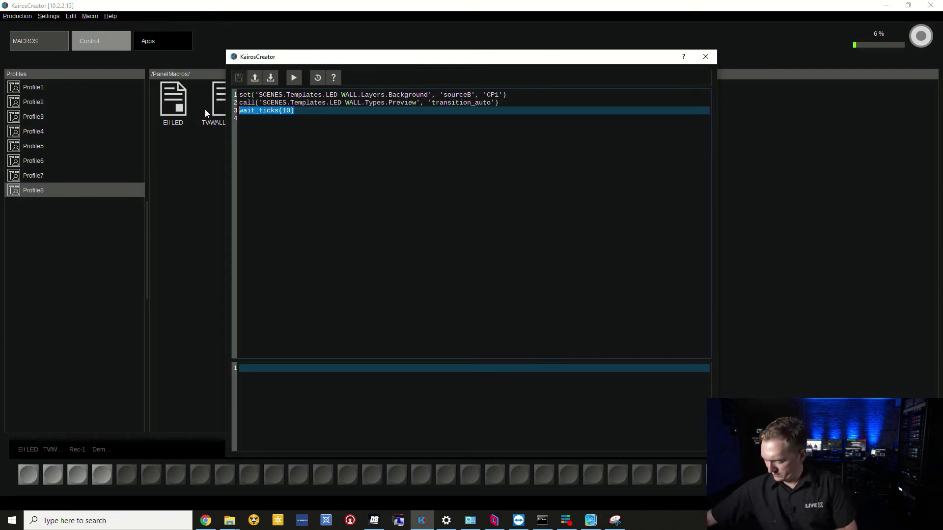
{"action": "key", "text": "BackSpace"}
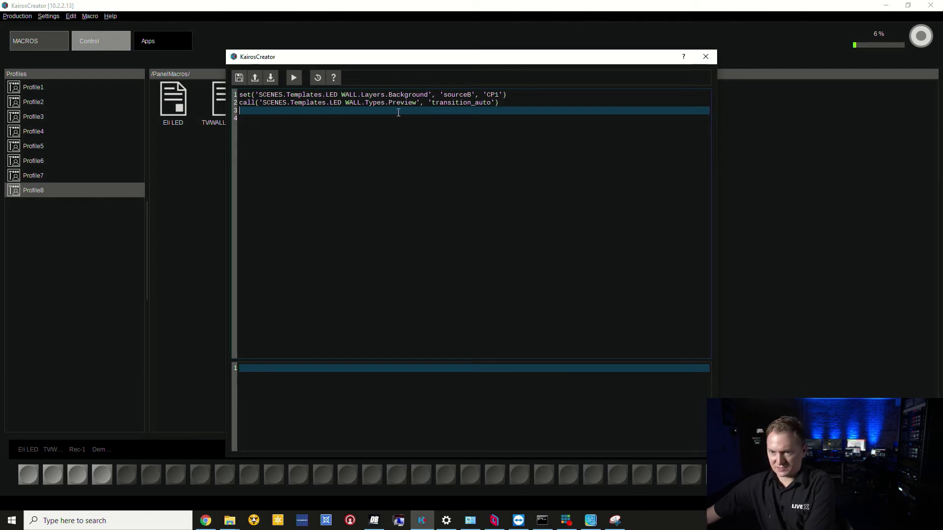
Paste wait_ticks(10) as line 2, between the CP1 background set and auto-transition, and check the order
{"action": "left_click", "coordinate": [511, 102]}
{"action": "left_click", "coordinate": [513, 94]}
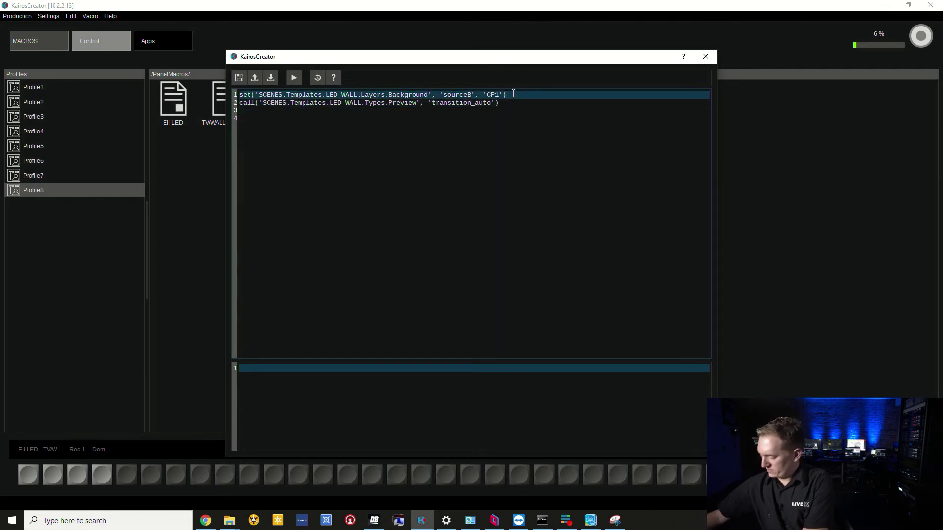
{"action": "key", "text": "Return"}
{"action": "key", "text": "ctrl+v"}
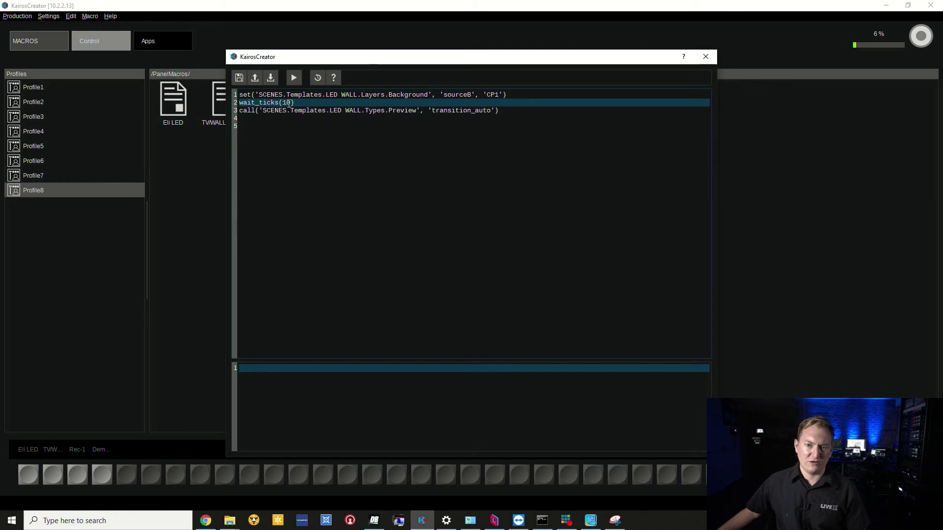
{"action": "key", "text": "Up"}
{"action": "key", "text": "End"}
{"action": "key", "text": "Down"}
{"action": "key", "text": "Down"}
{"action": "key", "text": "Up"}
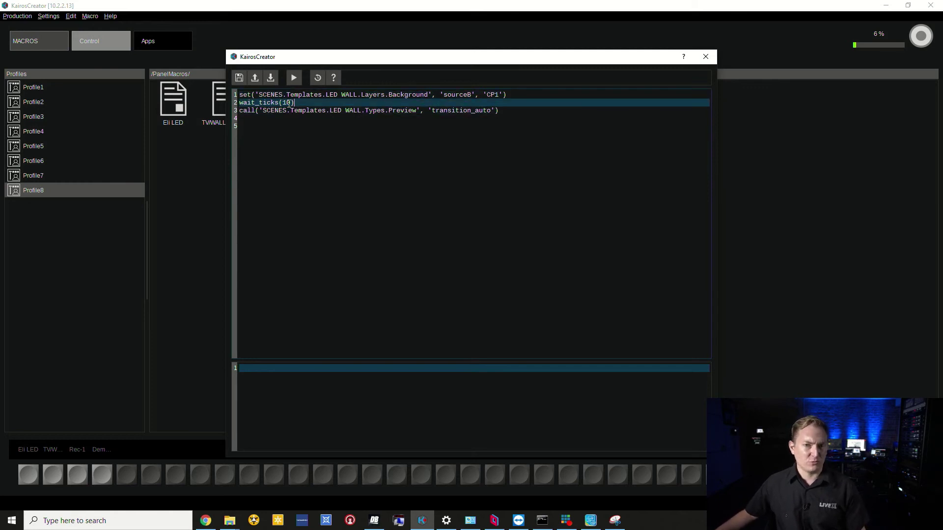
{"action": "key", "text": "Up"}
{"action": "key", "text": "Down"}
{"action": "key", "text": "Down"}
{"action": "key", "text": "Up"}
{"action": "key", "text": "Up"}
{"action": "key", "text": "Down"}
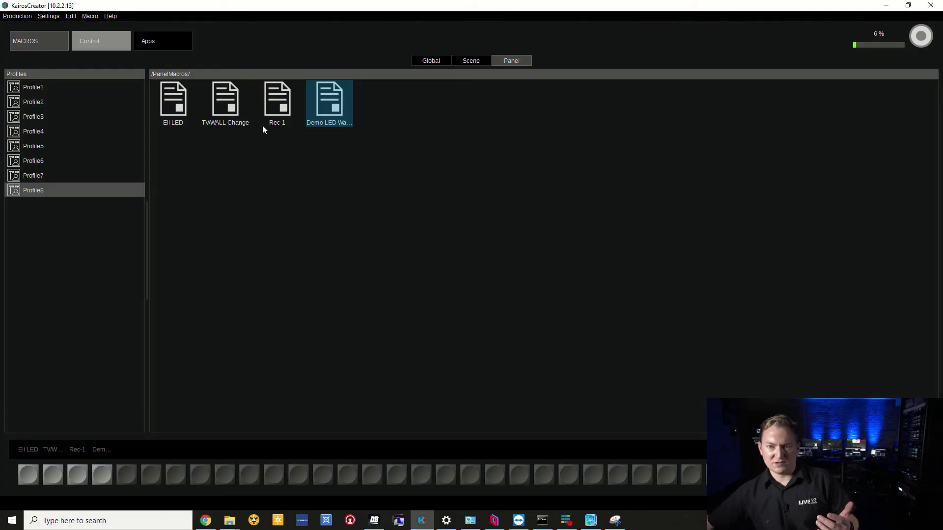
Edit the Demo LED Wall Change script so wait_ticks(10) becomes wait_ticks(100), then close it
{"action": "right_click", "coordinate": [327, 110]}
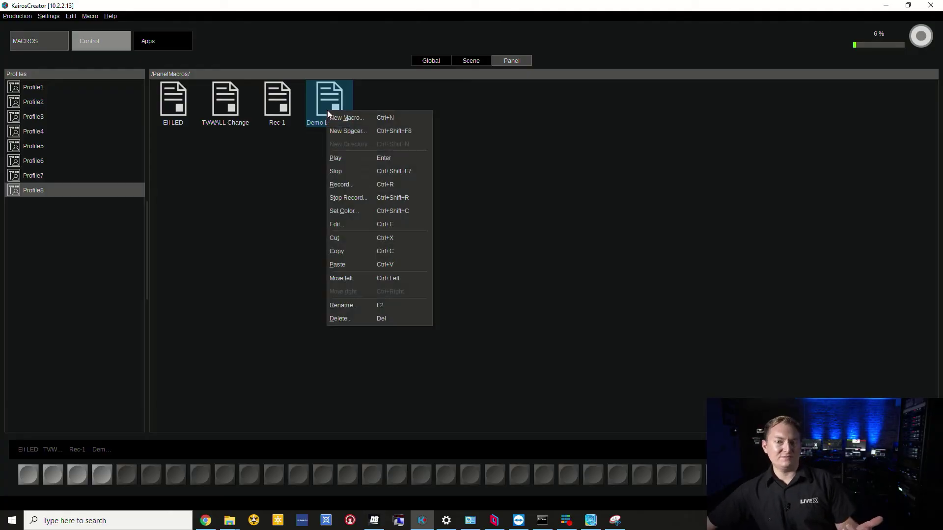
{"action": "left_click", "coordinate": [358, 227]}
{"action": "left_click", "coordinate": [288, 102]}
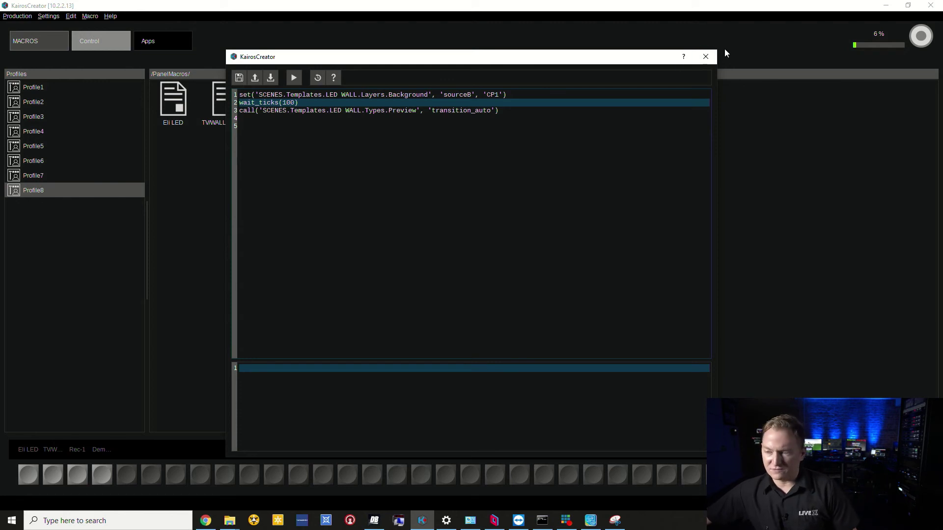
{"action": "left_click", "coordinate": [708, 59]}
Bring up the Demo LED Wall Change macro's options menu twice, dismissing it each time
{"action": "right_click", "coordinate": [336, 108]}
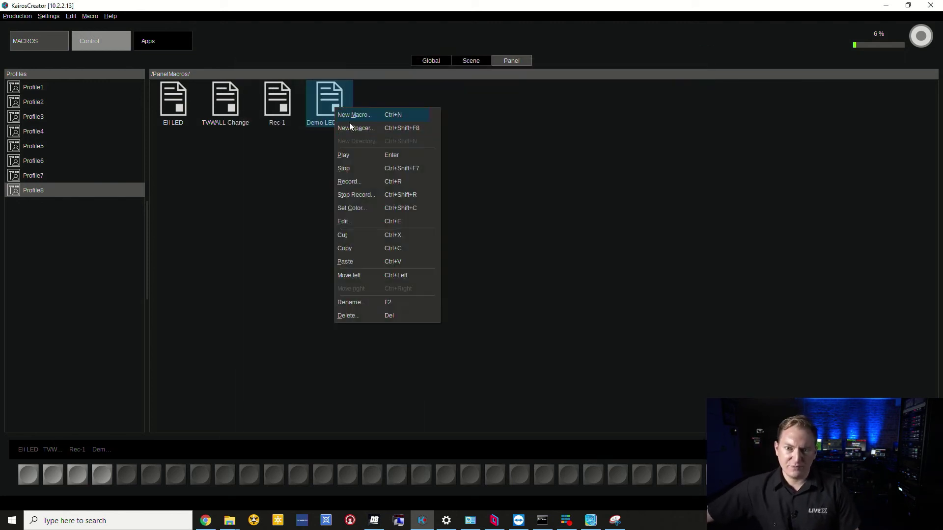
{"action": "left_click", "coordinate": [367, 248]}
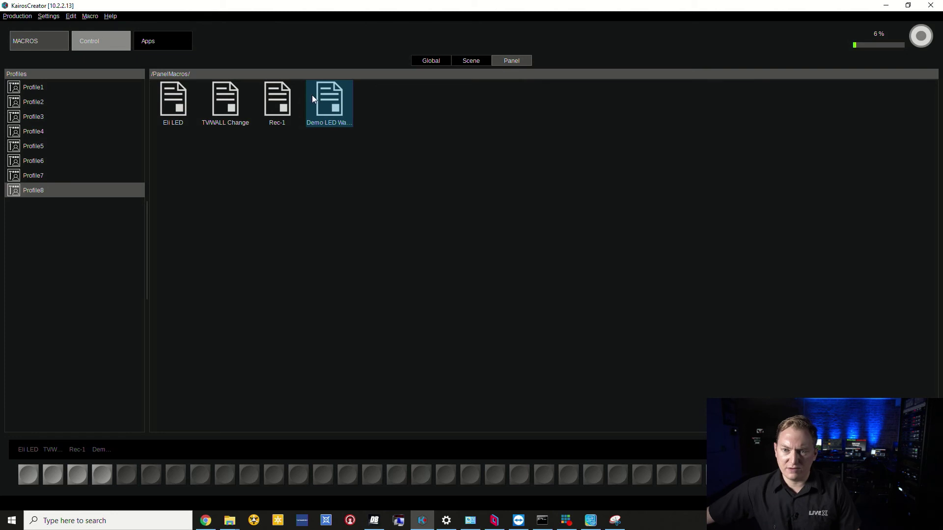
{"action": "right_click", "coordinate": [327, 109]}
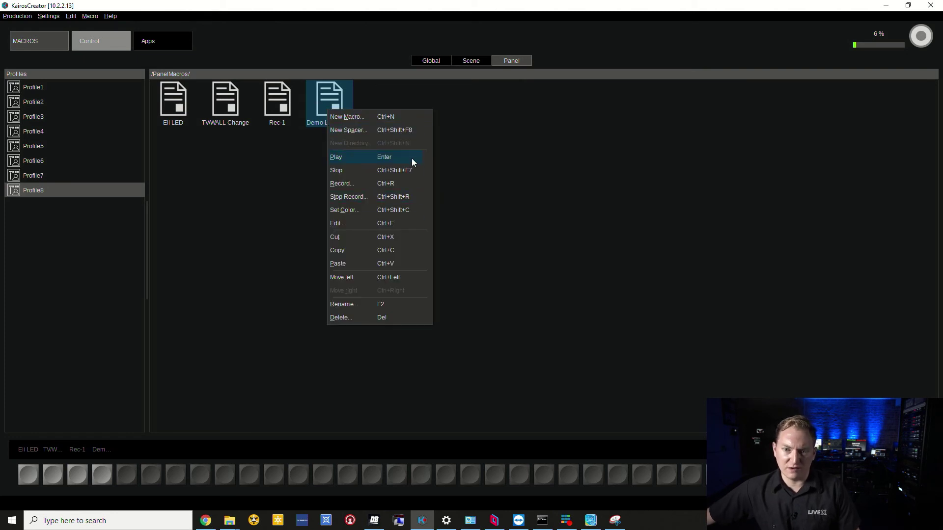
{"action": "left_click", "coordinate": [546, 239]}
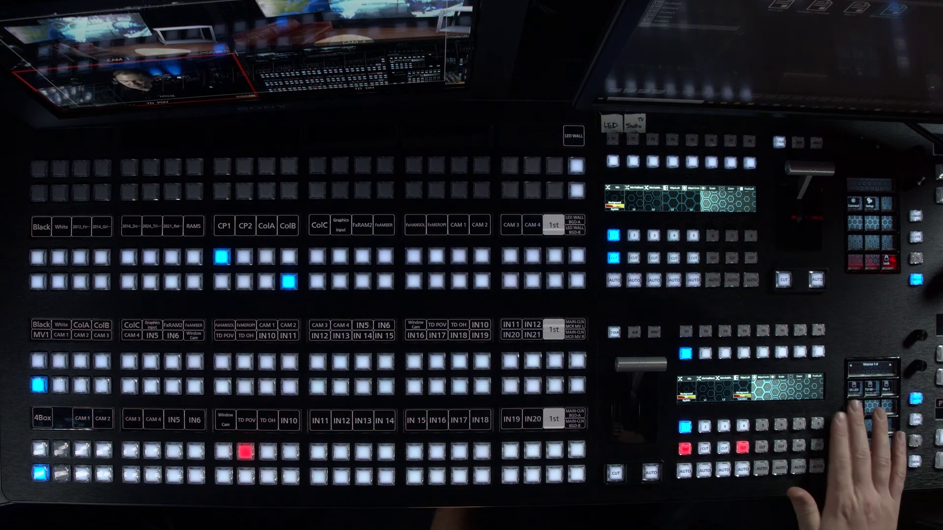